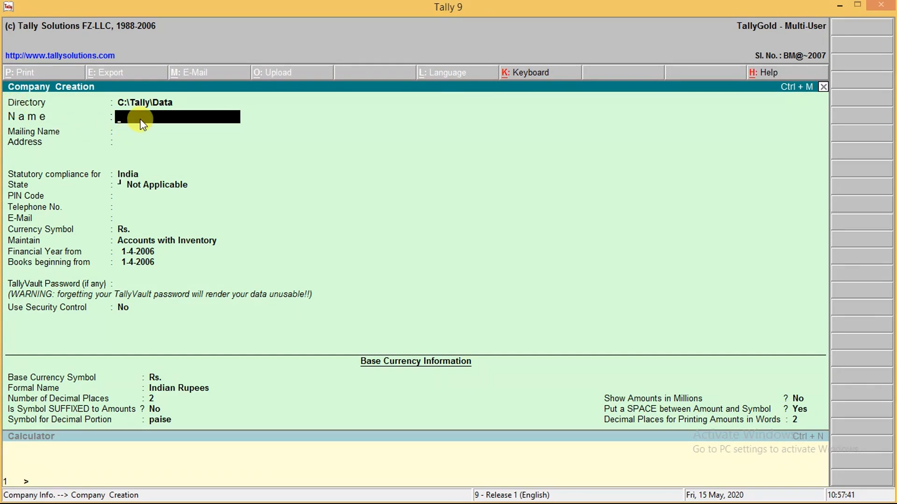
Name the new company "Infocity It Solutions", keep the same mailing name, and fill in the company's address
text(Infocity It Solutions)
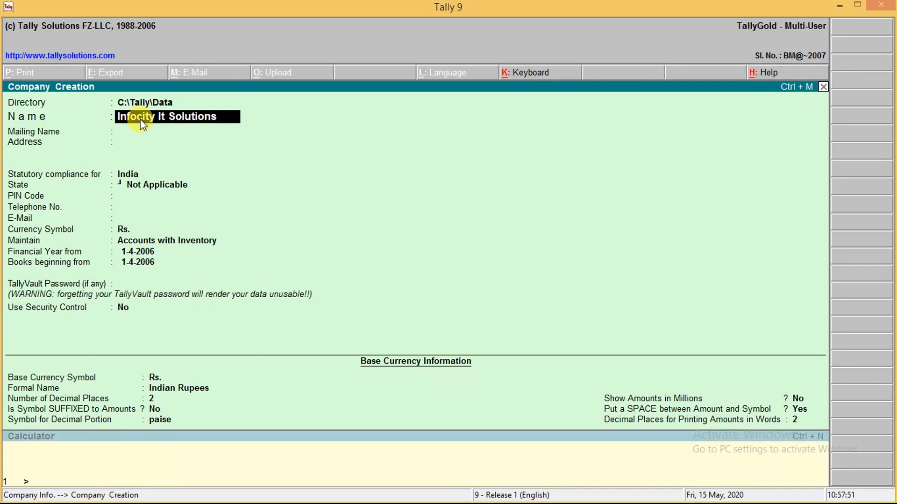
key(Return)
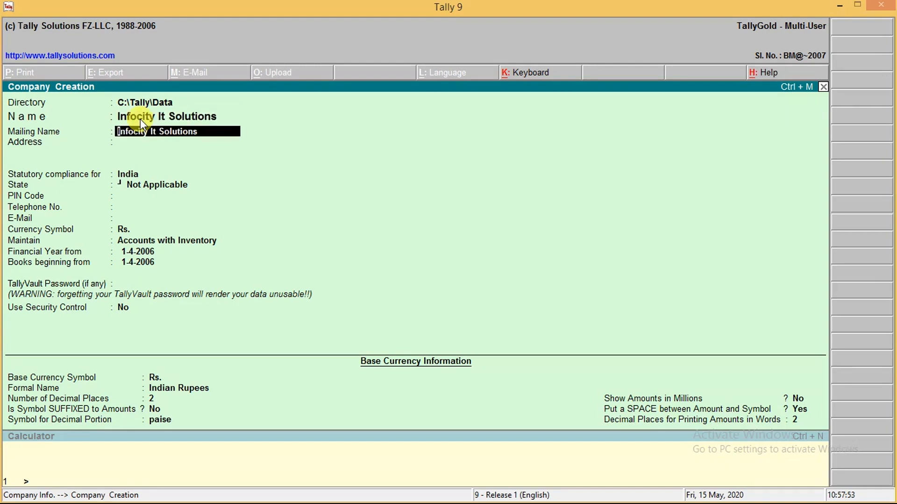
key(Return)
text(Kol)
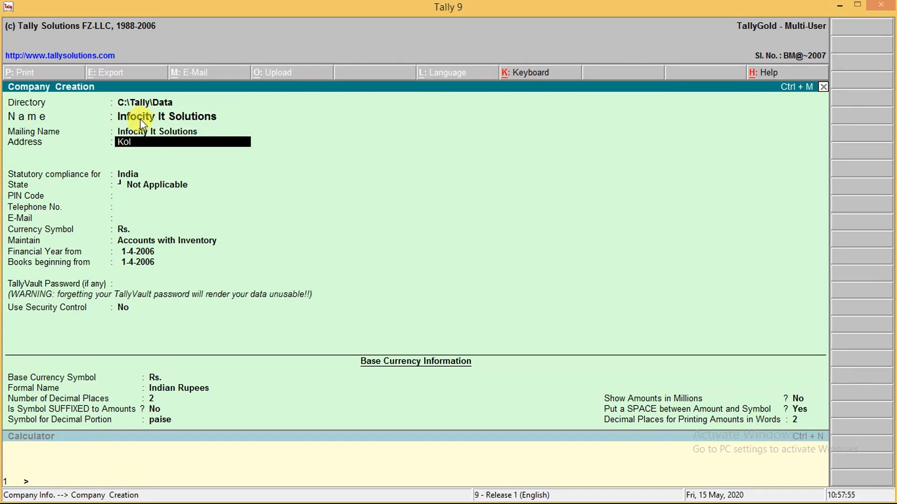
text(lam)
key(Return)
key(Return)
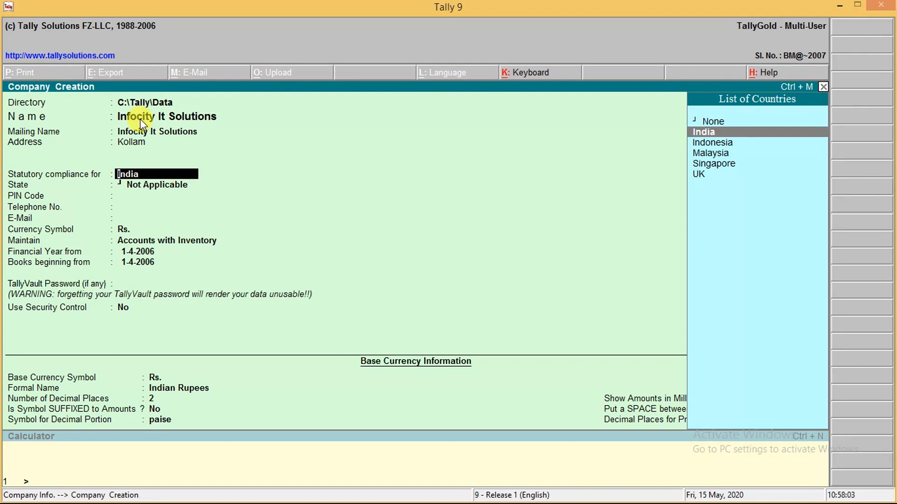
Keep India for statutory compliance, choose Kerala as the state and enter the postal code, leaving telephone and e-mail blank
key(Return)
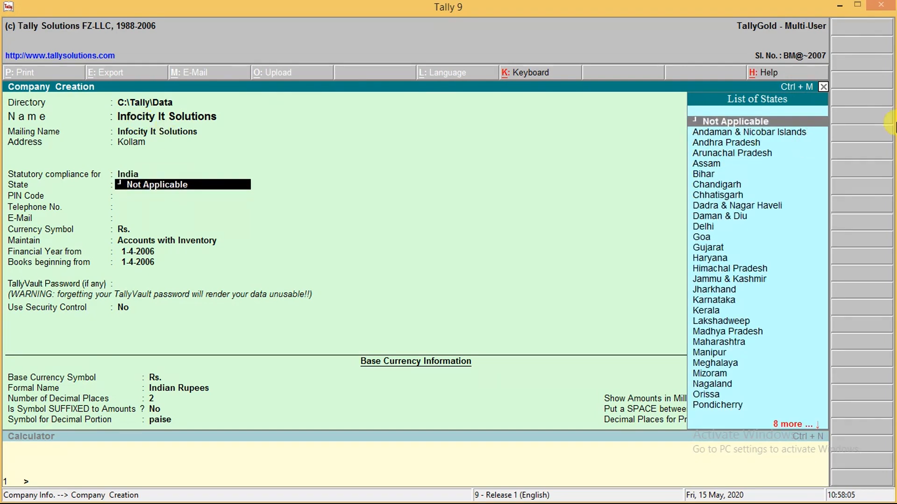
click(715, 311)
text(691010)
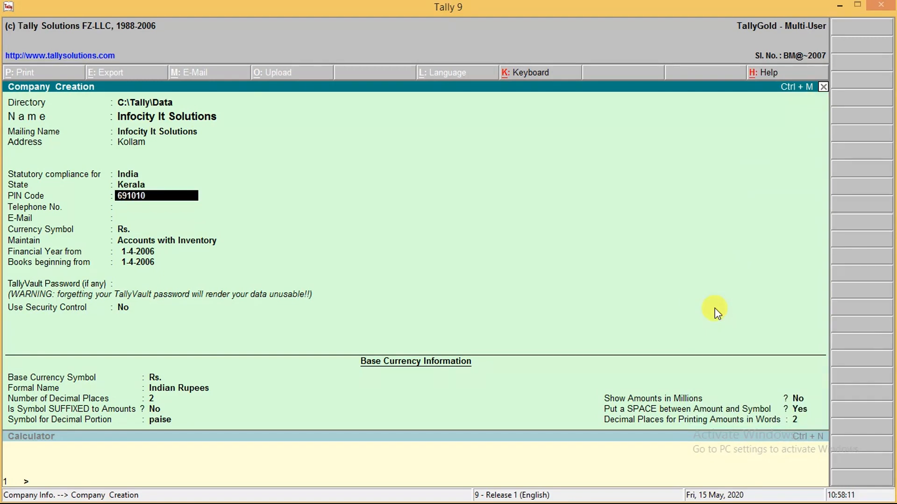
key(Return)
key(Return)
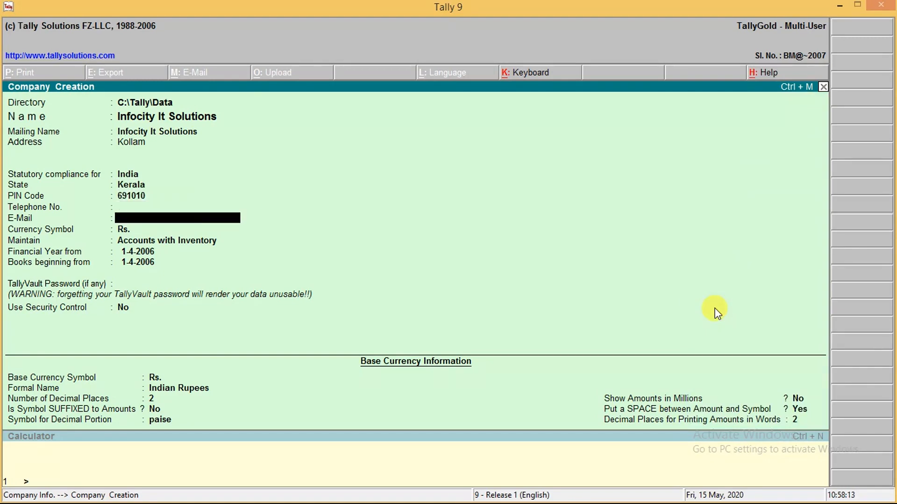
key(Return)
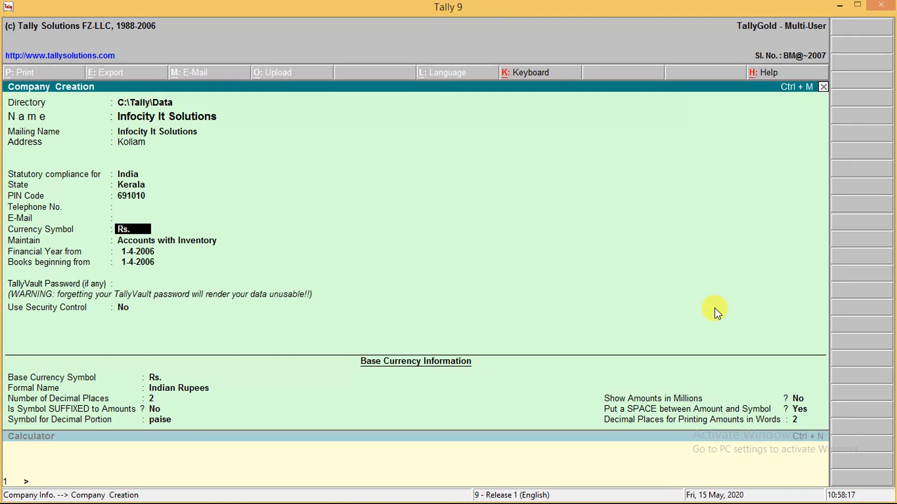
Keep Rs. and Accounts with Inventory, and set both the financial year start and books beginning date to 1-4-2020
key(Return)
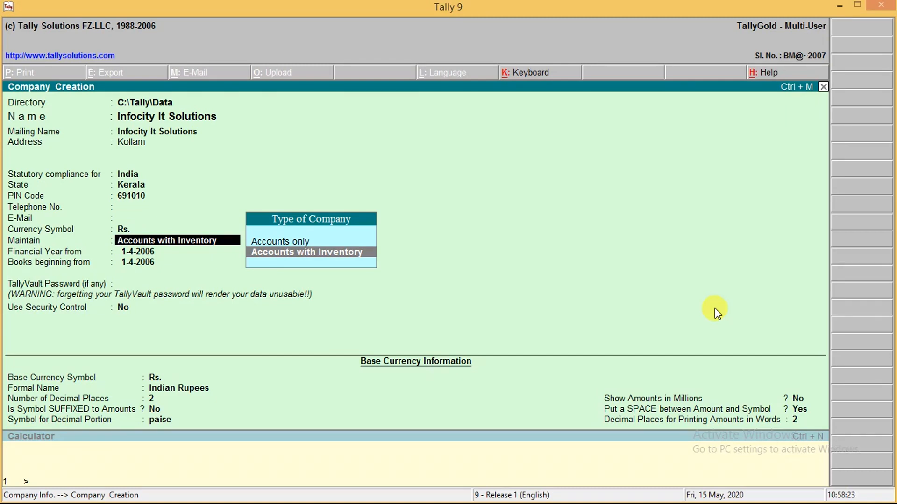
key(Return)
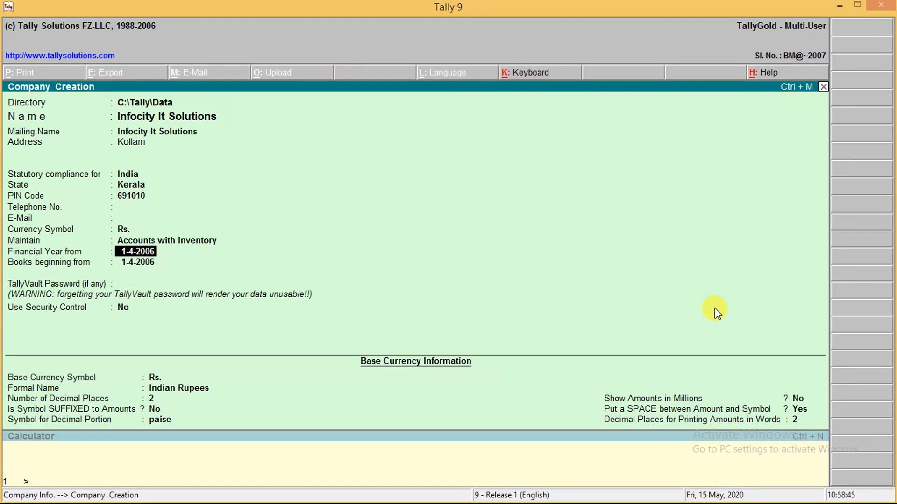
text(1-4-2020)
key(Return)
text(1-4-2020)
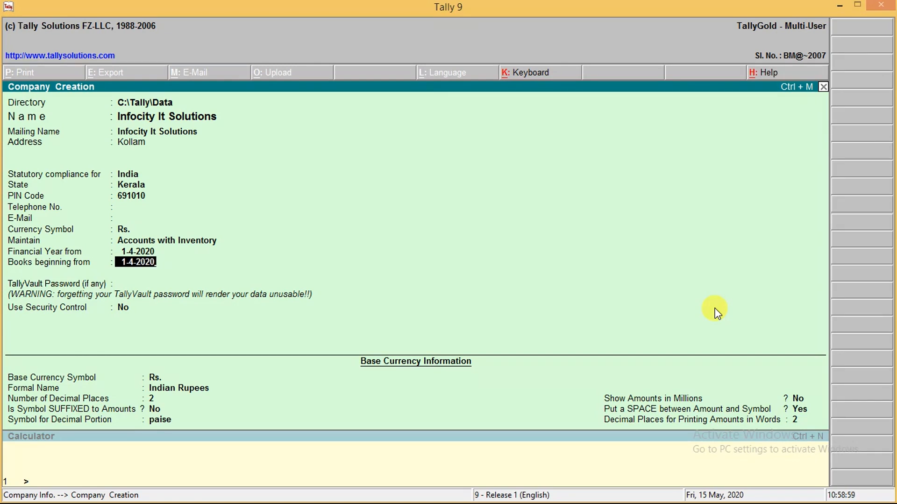
key(Return)
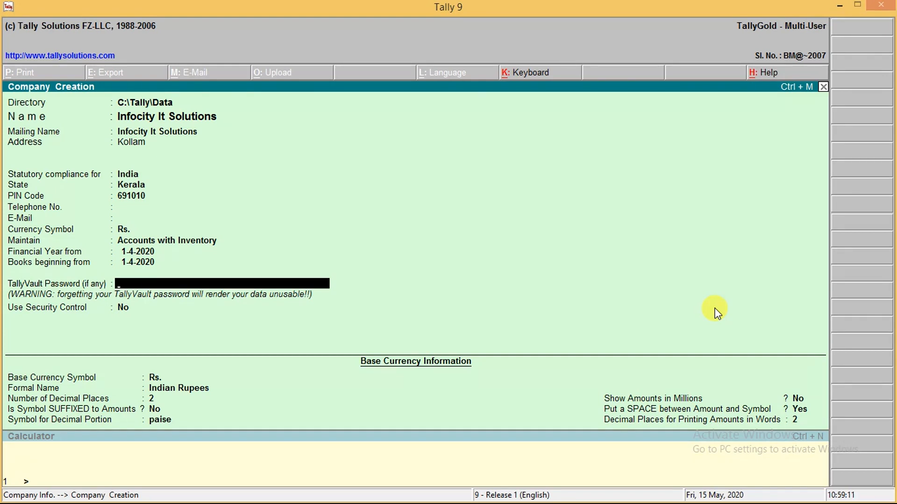
Leave the TallyVault password blank, set Use Security Control to Yes and enter the administrator's name
key(Return)
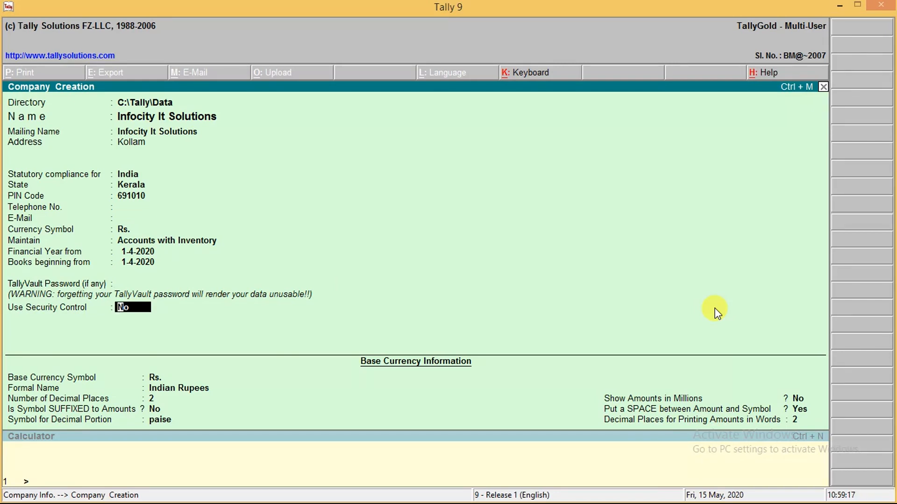
text(yes)
key(Return)
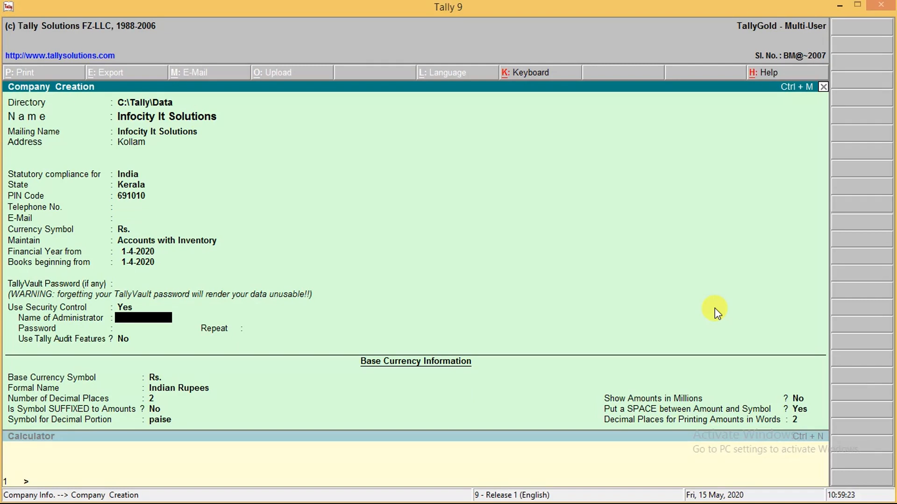
text(Beema)
key(Return)
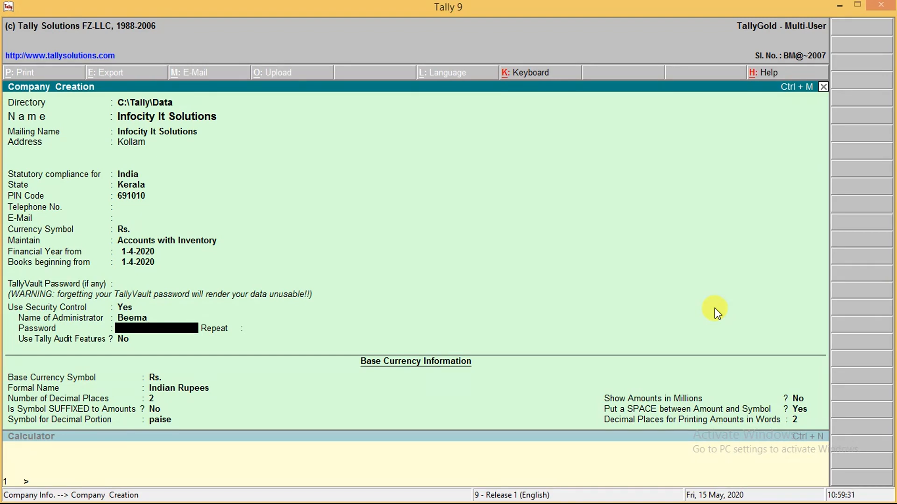
Enter and repeat the administrator password, keeping Use Tally Audit Features at No
text(*****)
key(Return)
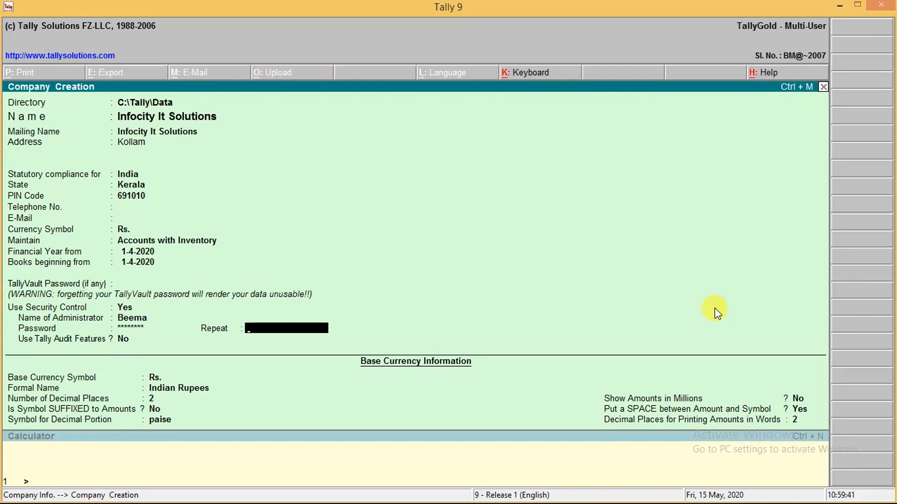
text(*******)
key(Return)
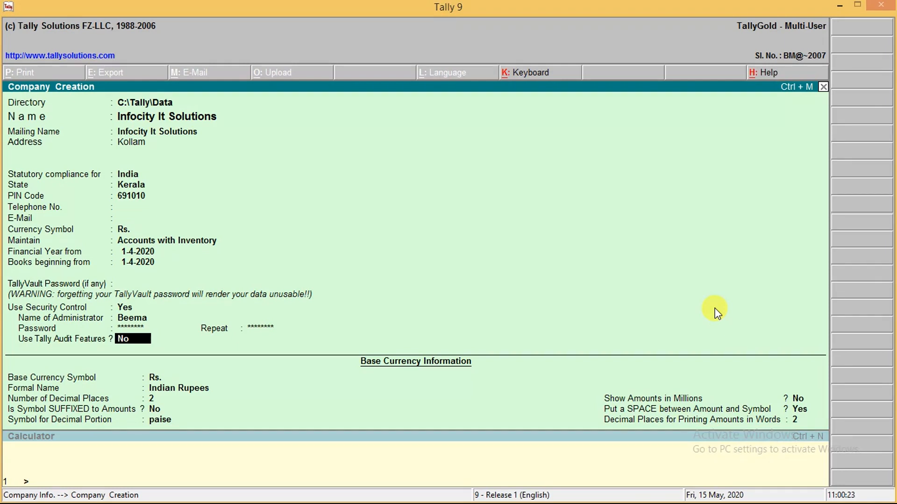
key(Return)
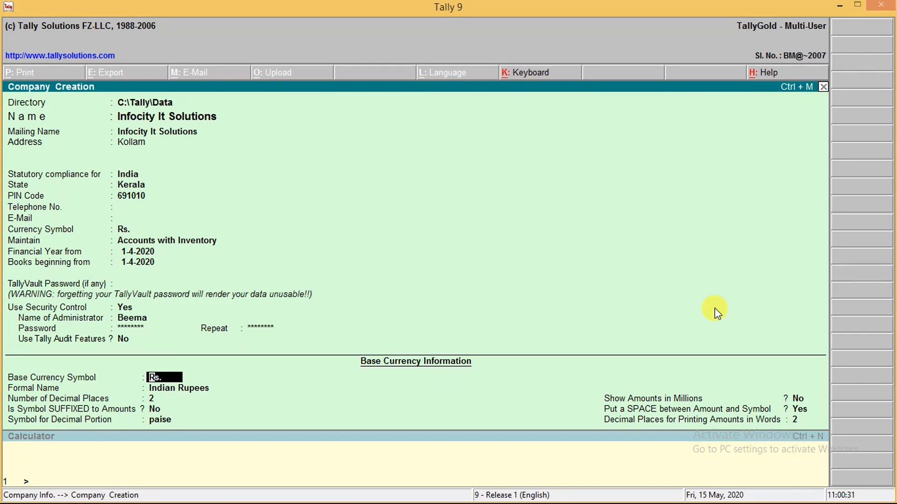
Keep the default base currency settings for Indian Rupees with 2 decimal places and accept the company creation
key(Return)
key(Return)
key(Return)
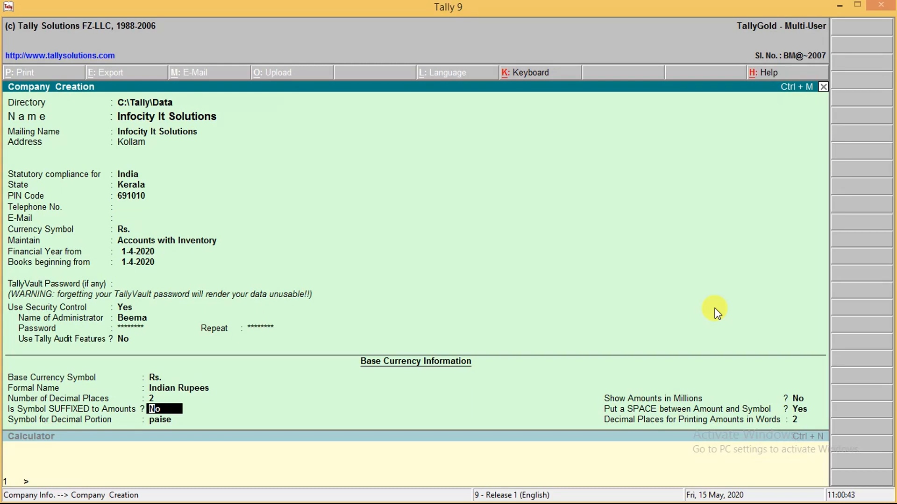
key(Return)
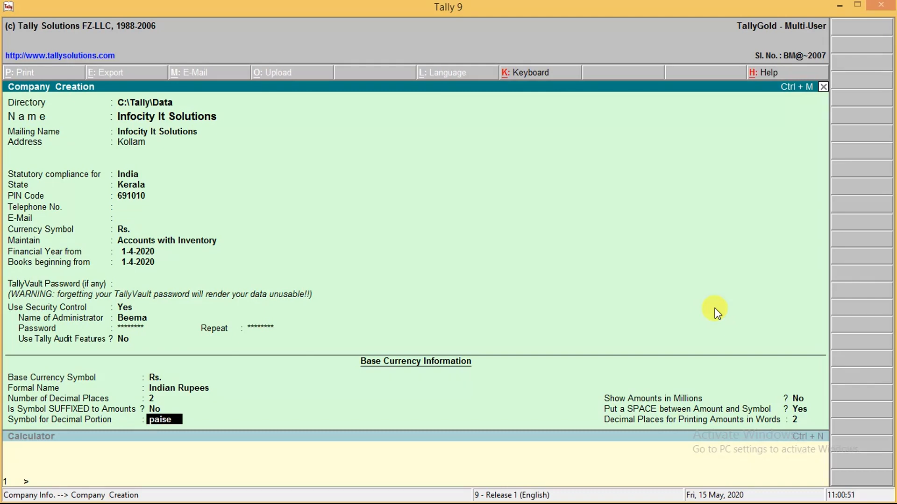
key(Return)
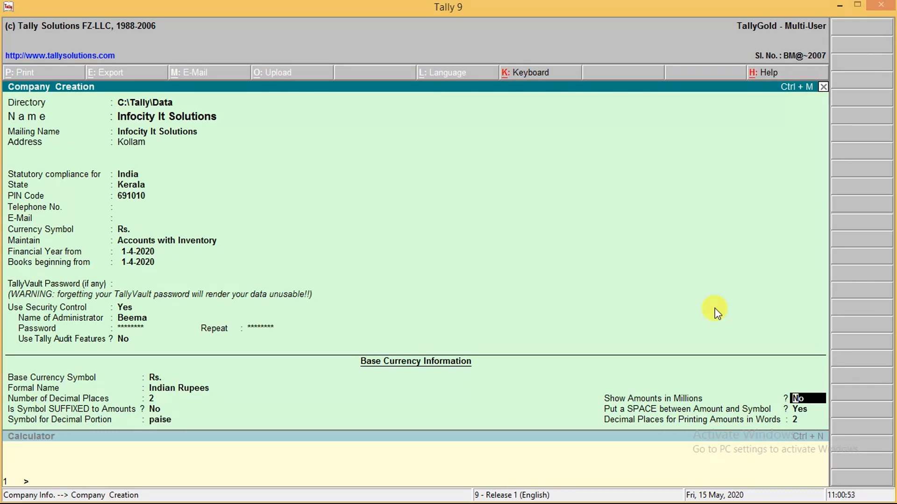
key(Return)
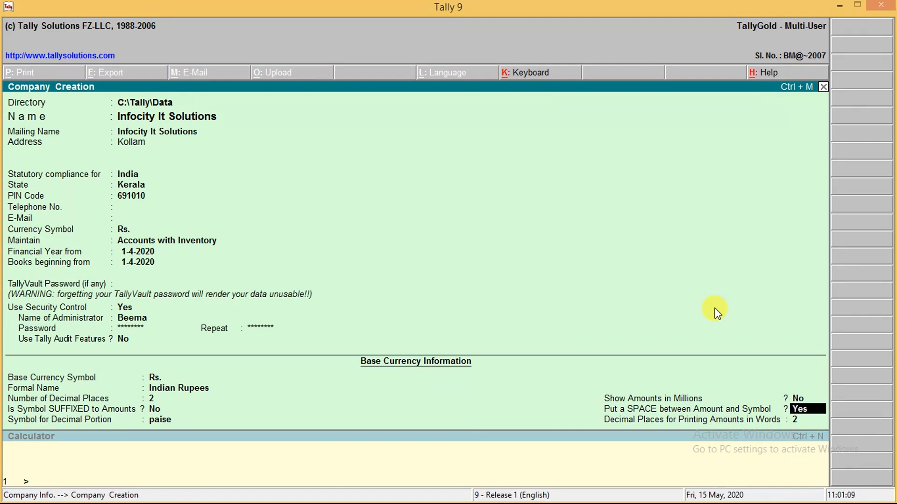
key(Return)
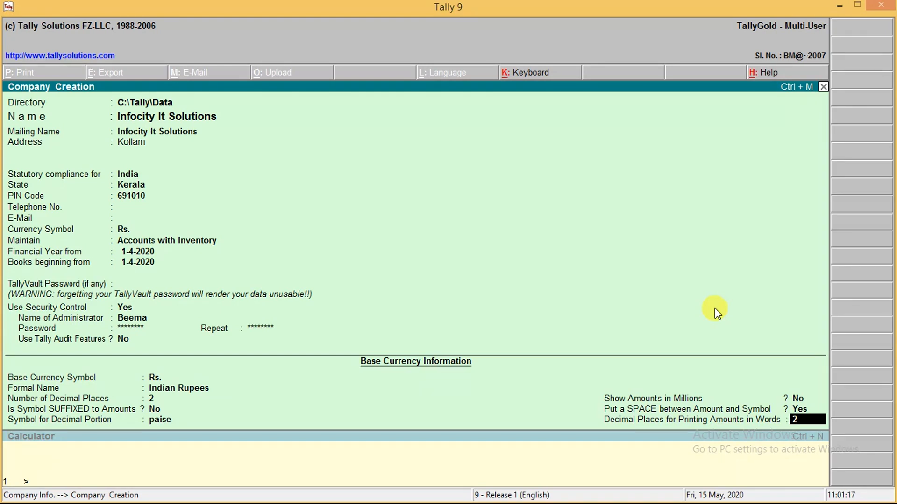
key(Return)
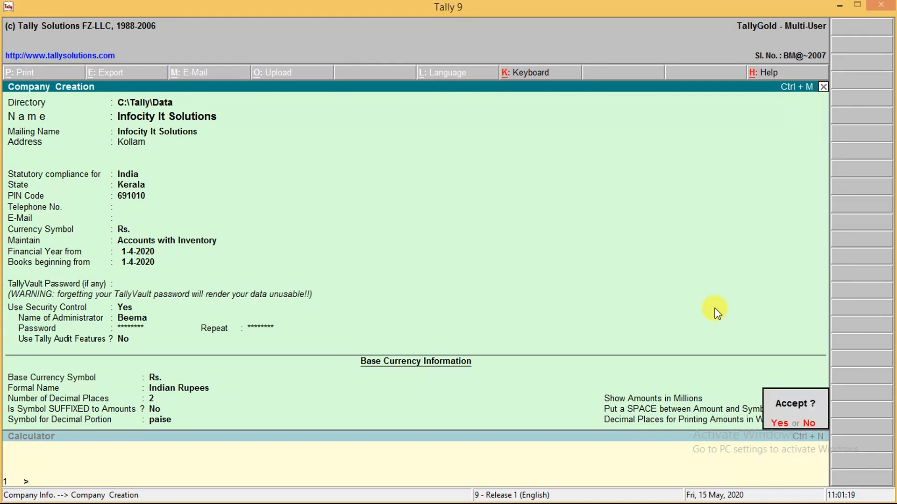
click(781, 423)
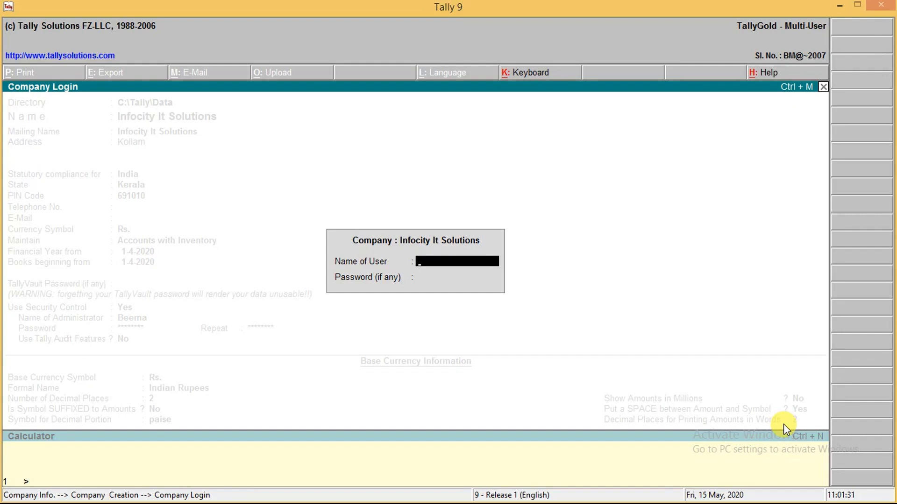
Log in to the Infocity It Solutions company with the administrator's user name and password
text(Beema)
key(Return)
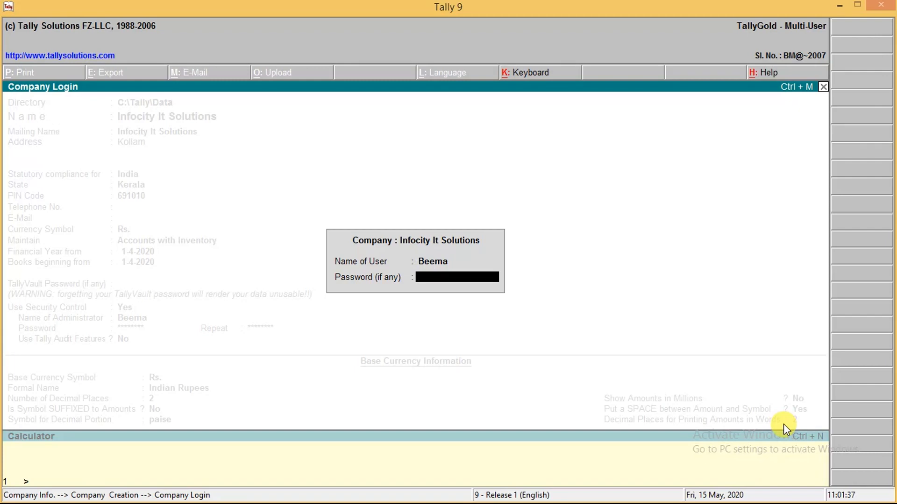
text(***)
key(Return)
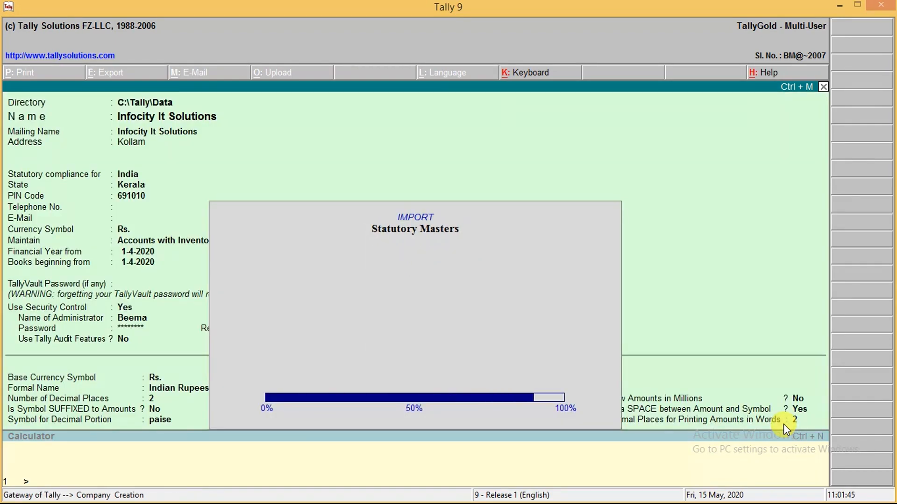